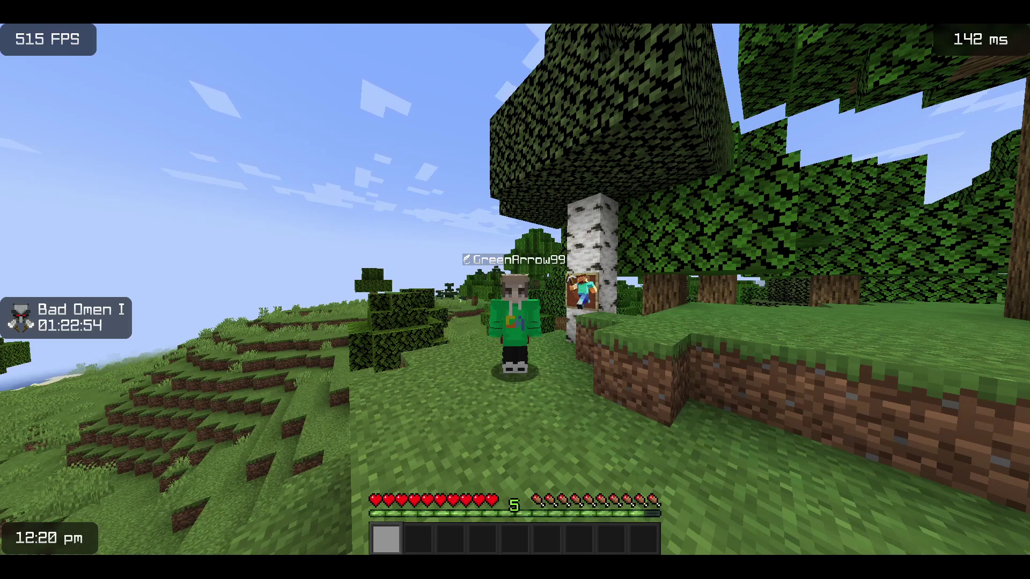
Step: Re-hang the Steve map in the birch-tree frame, then confirm /im balance shows 5 tokens
key(F5)
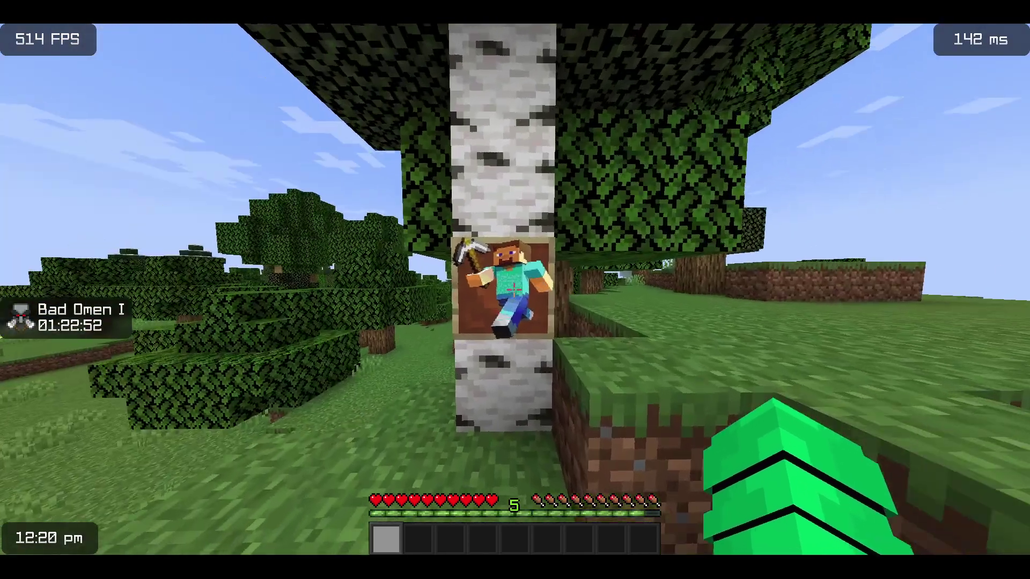
click(515, 290)
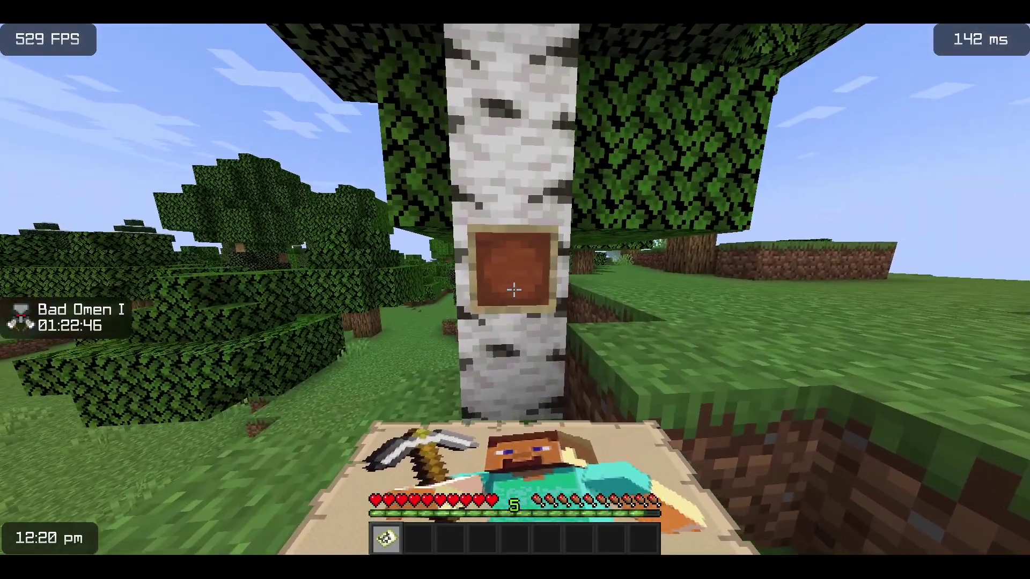
right_click(515, 288)
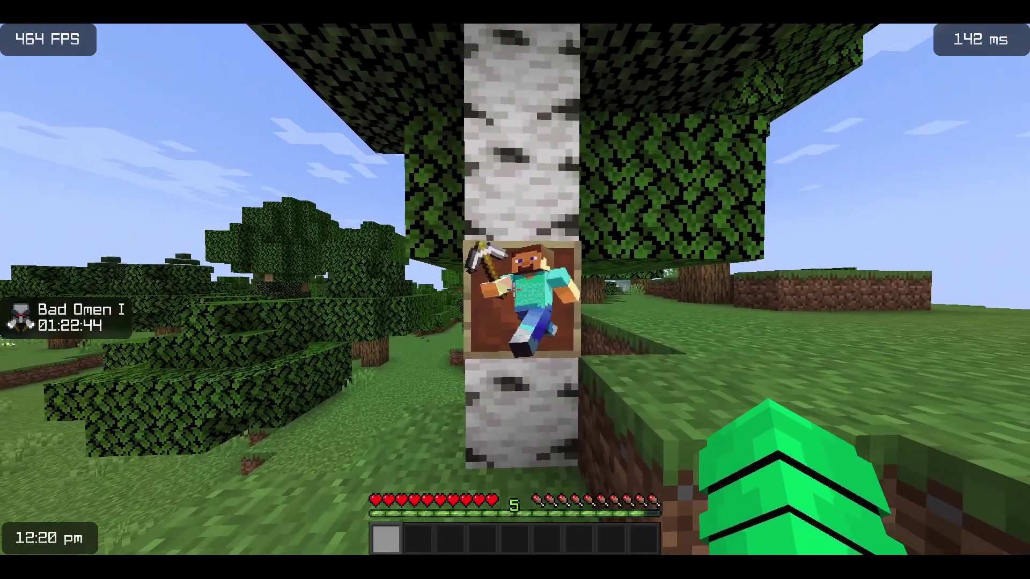
key(w)
key(s)
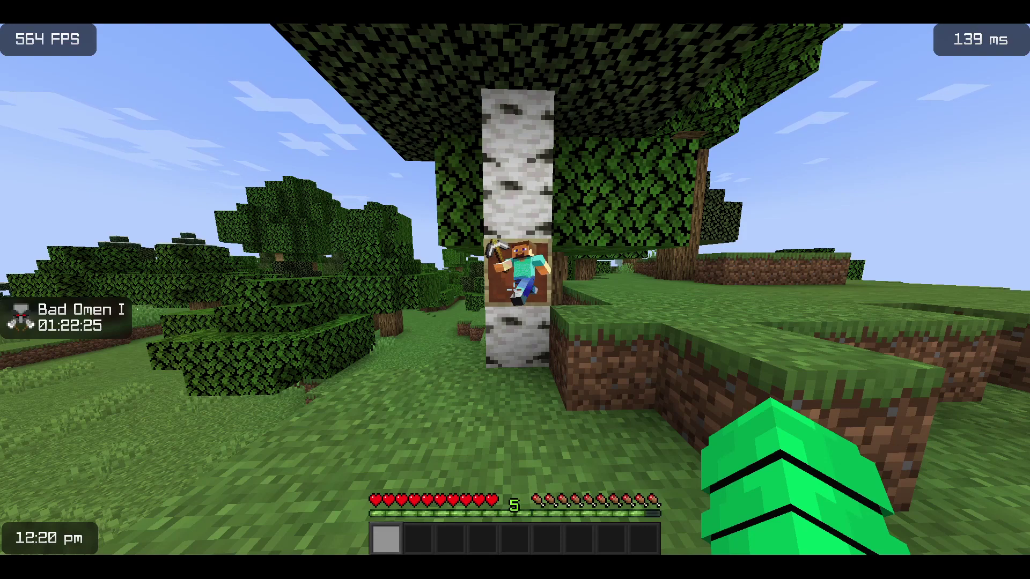
key(slash)
text(im balanc)
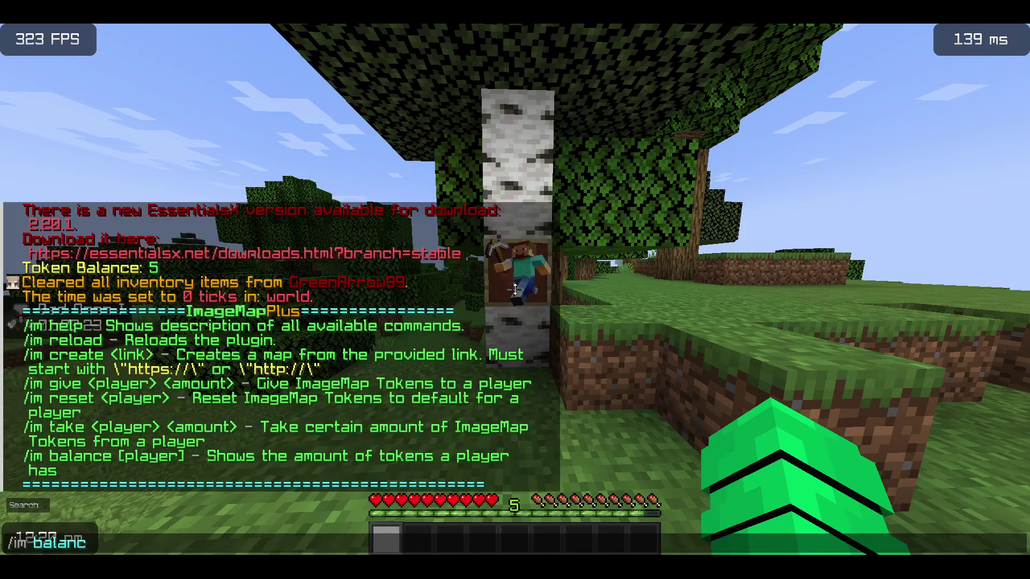
text(e)
key(Return)
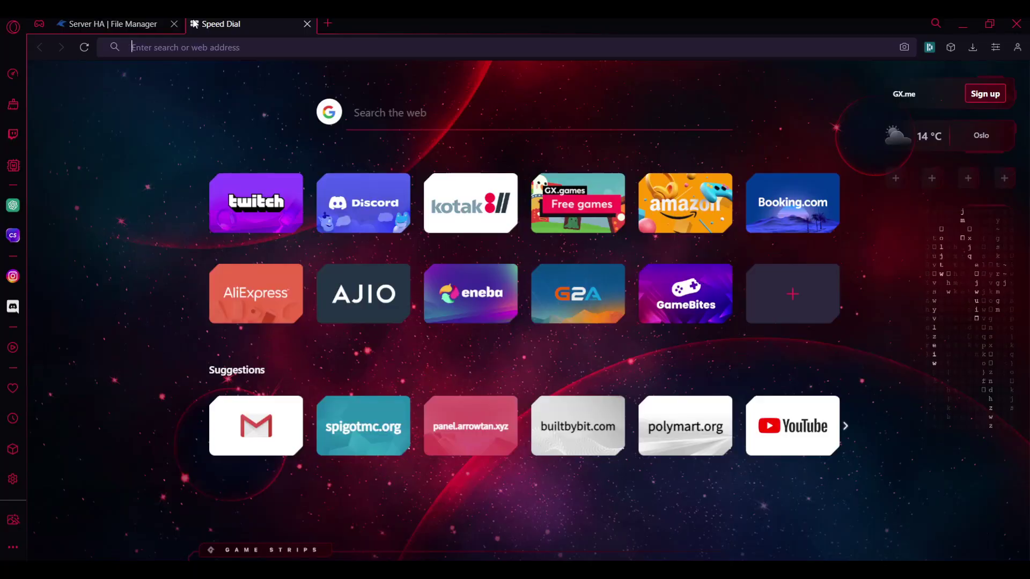
text(minecraft imag)
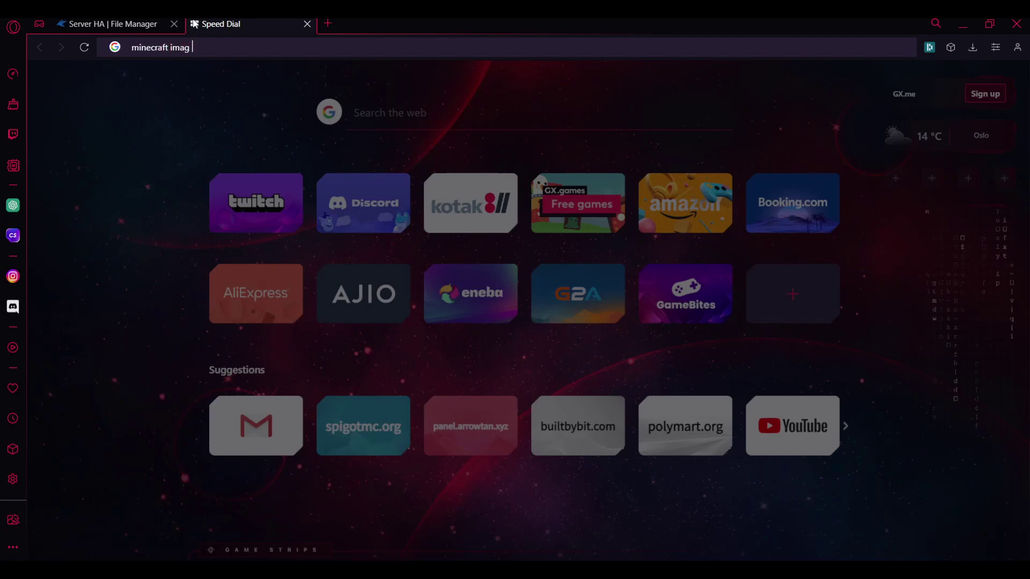
text(e online)
Step: Run a Google search for 'minecraft image online' in Opera GX
key(Return)
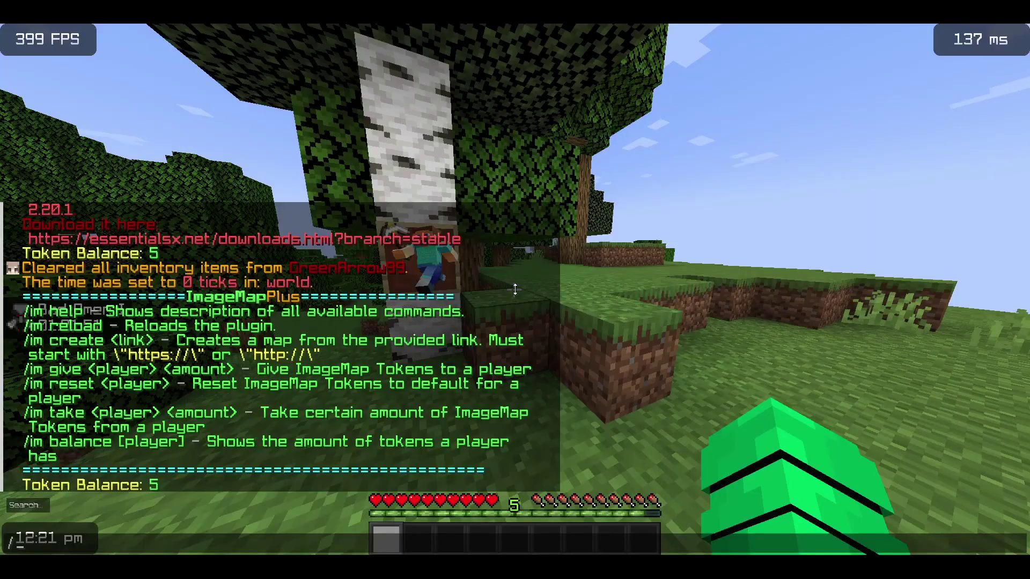
text(im creat)
text(e)
Step: Create a cover-art map from the pasted image URL with /im create, then review the chat messages
key(ctrl+v)
key(Return)
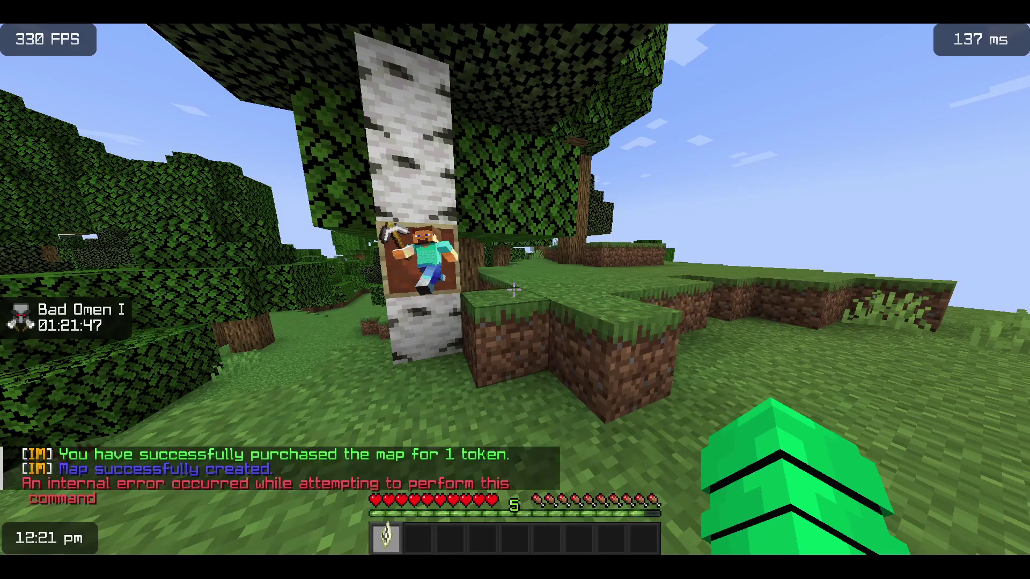
key(t)
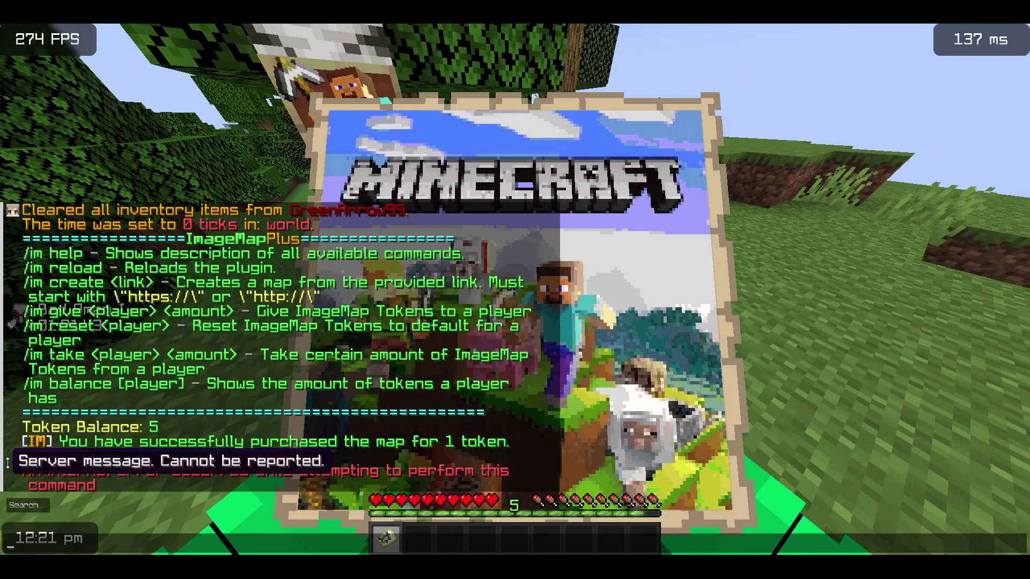
key(Escape)
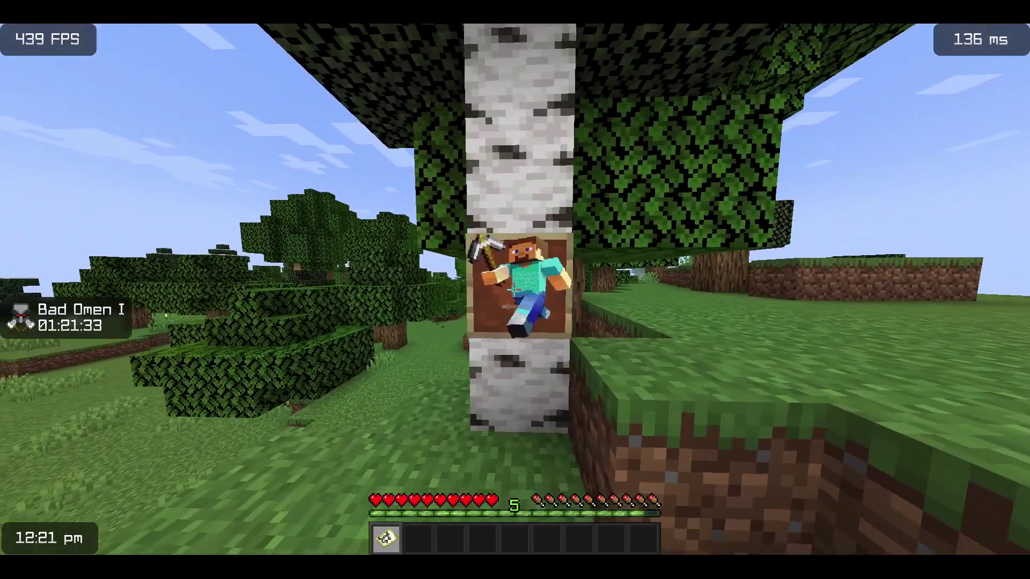
Step: Swap the Steve map in the birch-tree frame for the Minecraft cover-art map, then switch to hotbar slot 2
click(516, 290)
right_click(515, 289)
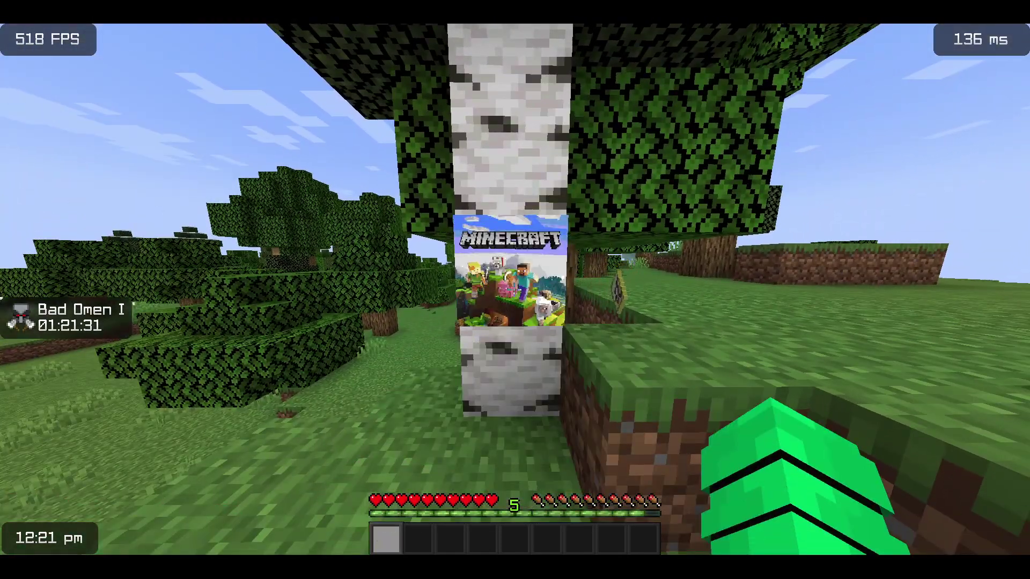
key(w)
key(w)
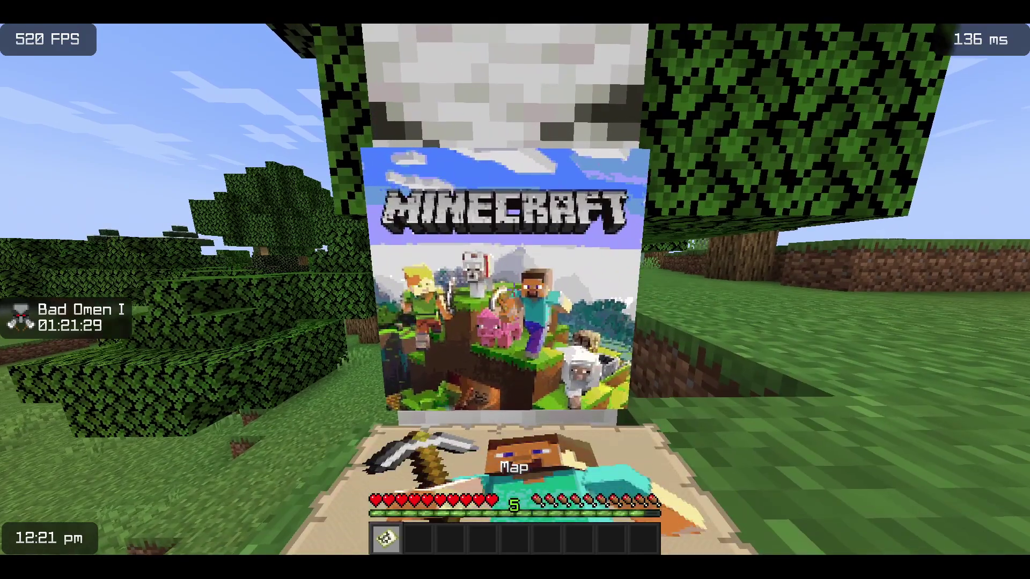
key(2)
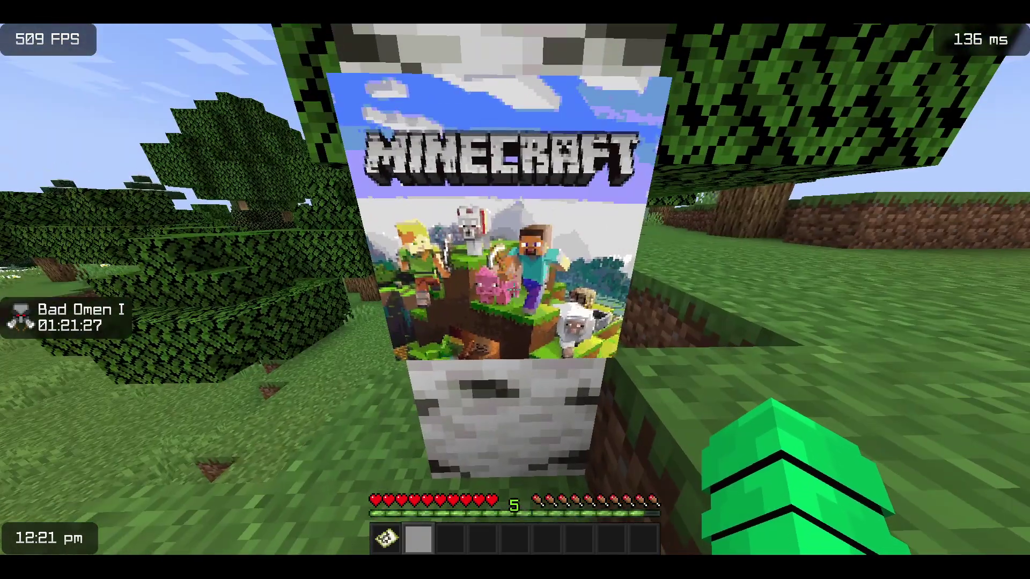
key(s)
key(w)
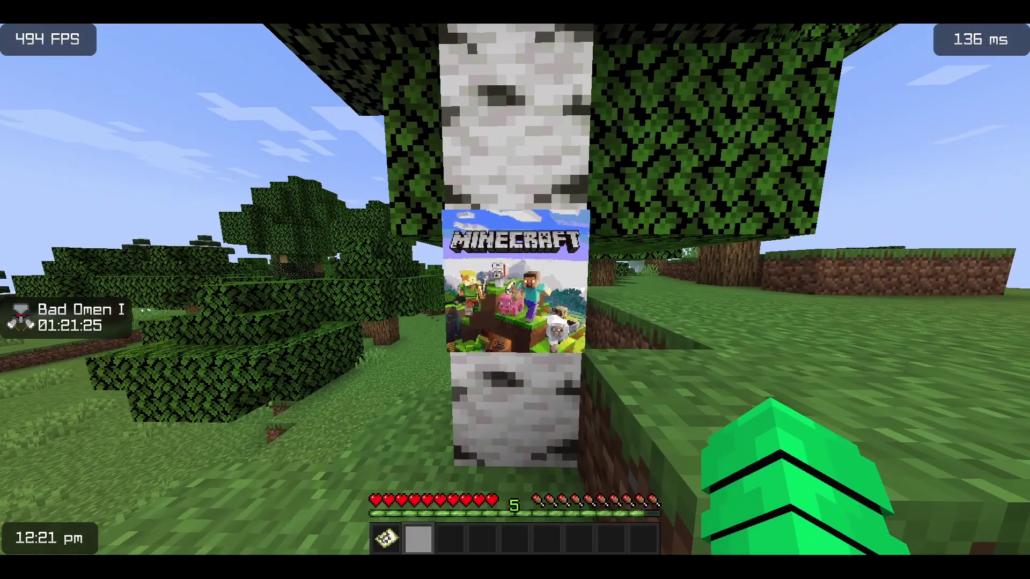
key(slash)
text(im bal)
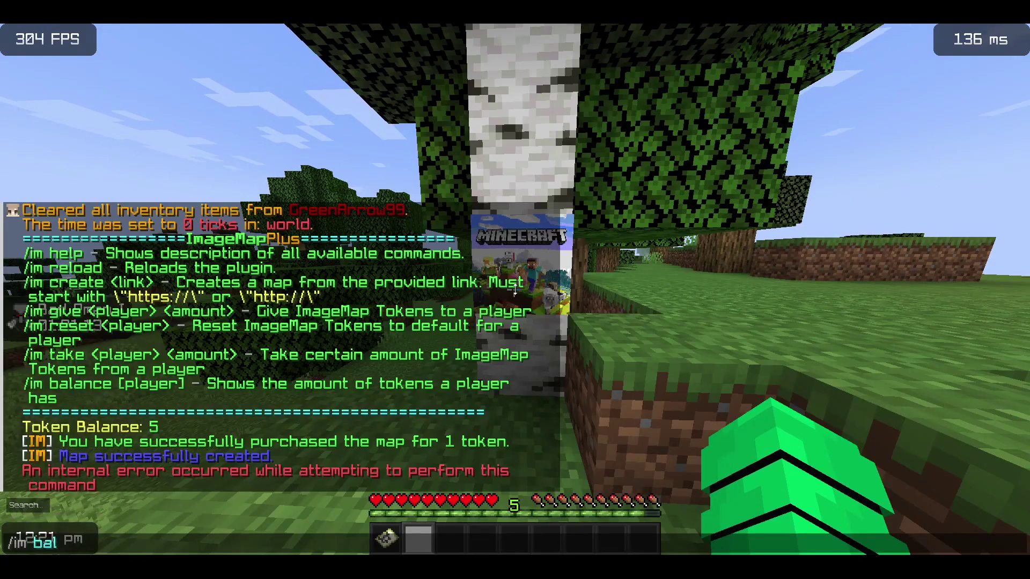
text(ance)
Step: Verify /im balance now reads 4 tokens and read the /im help list
key(Return)
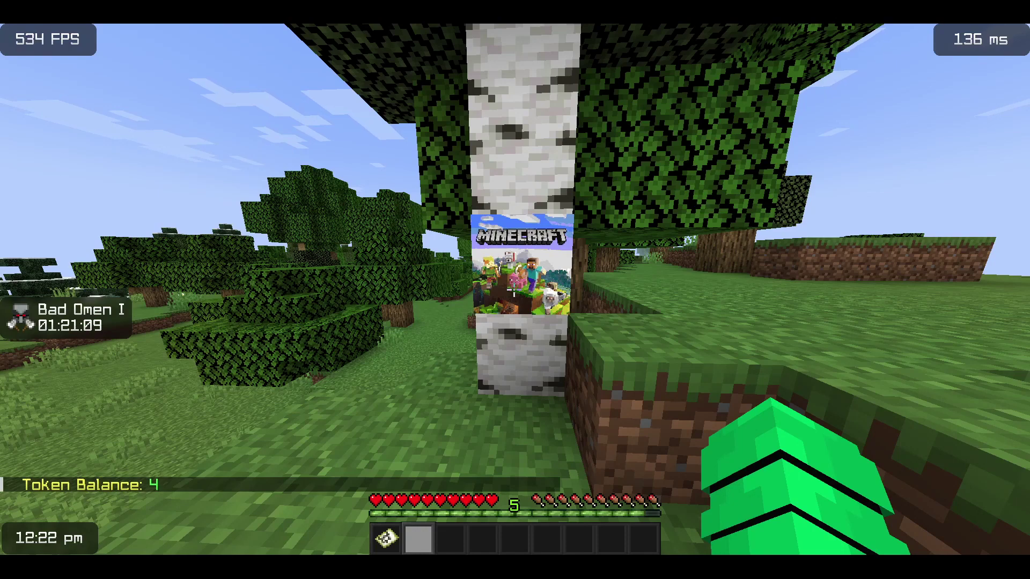
key(slash)
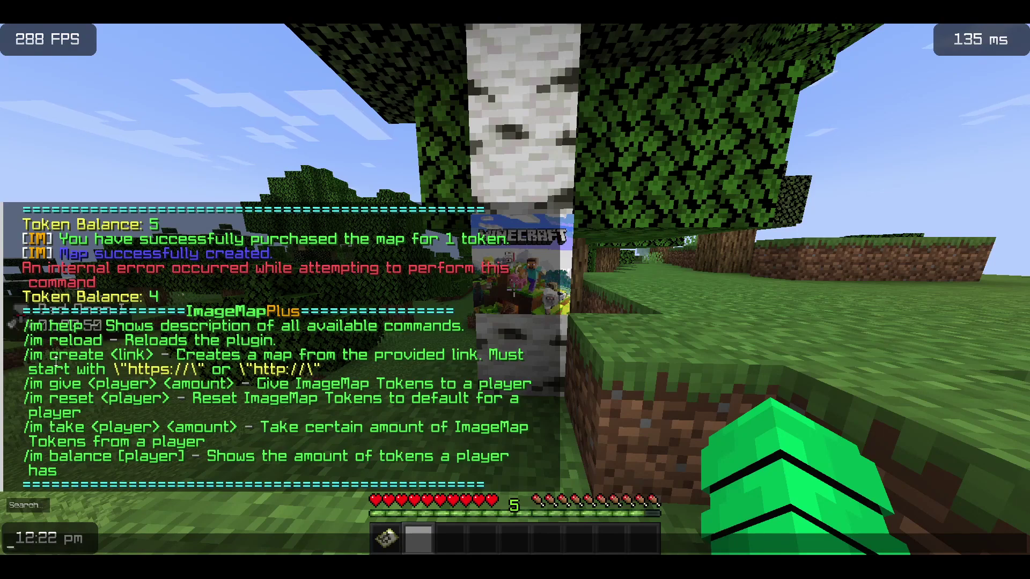
key(Escape)
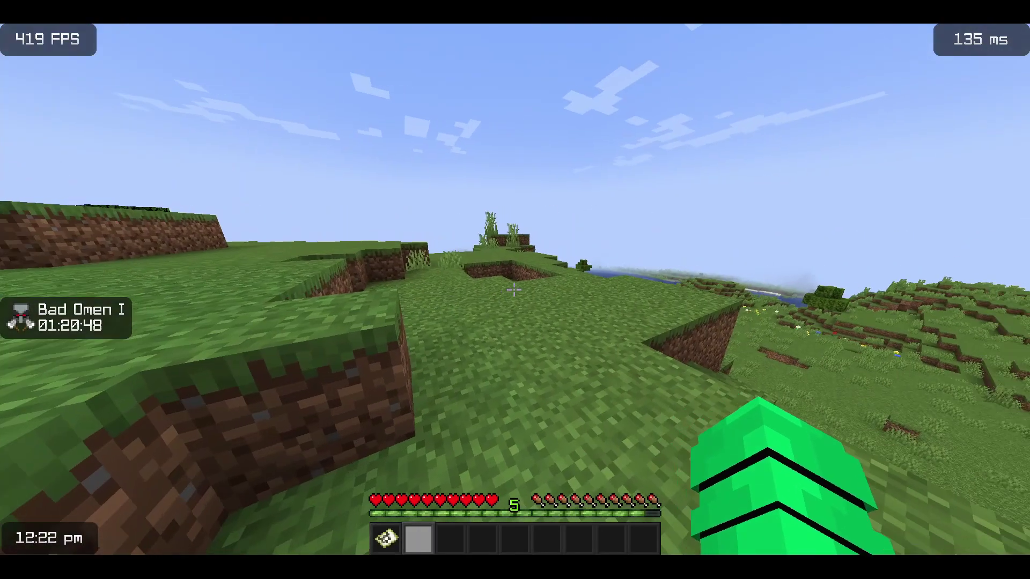
key(ctrl)
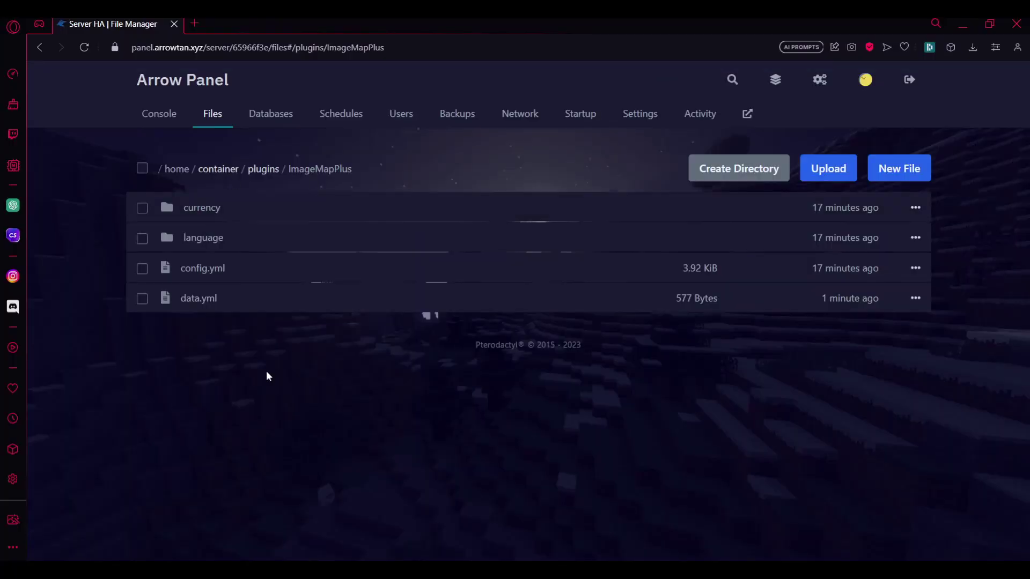
Step: Browse the language and currency folders, then open ImageMapPlus config.yml in the editor
click(276, 235)
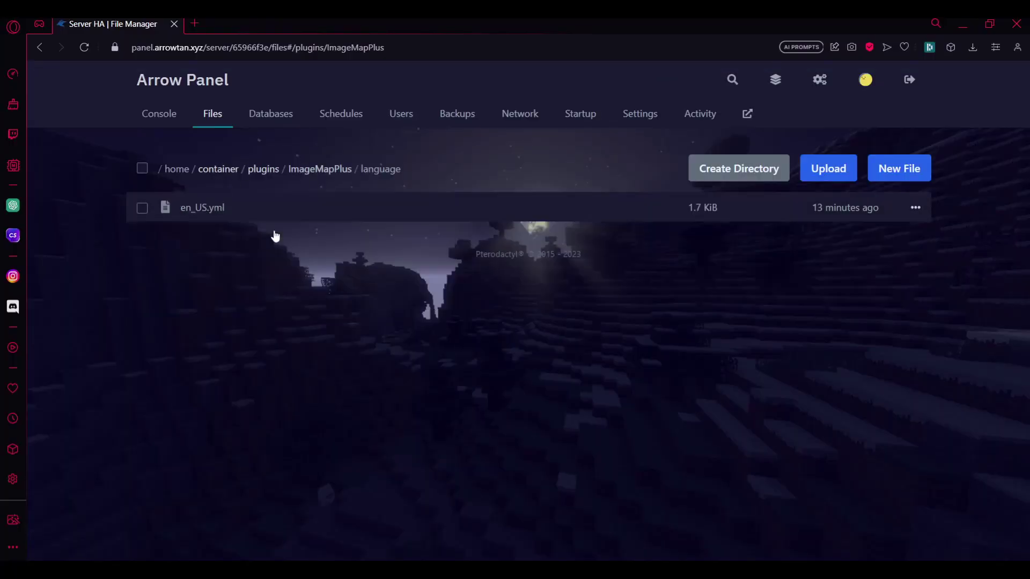
click(298, 169)
click(218, 210)
click(317, 168)
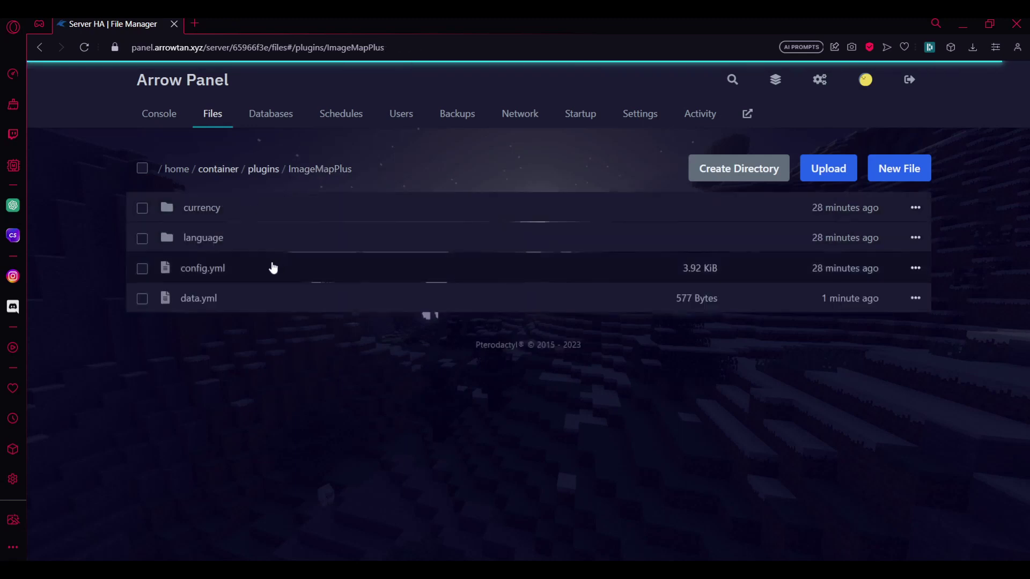
click(270, 268)
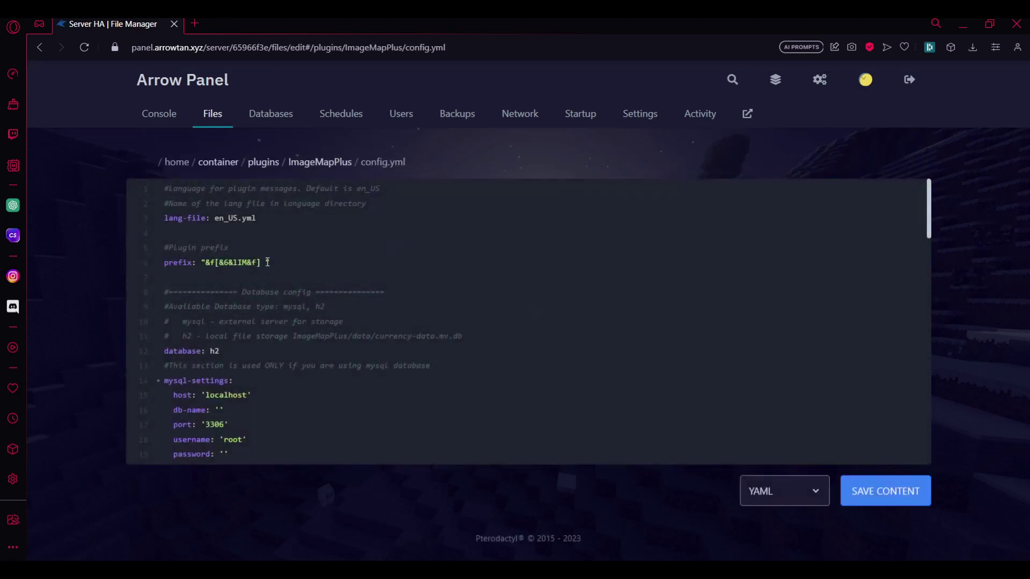
drag(268, 263, 147, 272)
click(327, 258)
scroll(332, 269, down, 5)
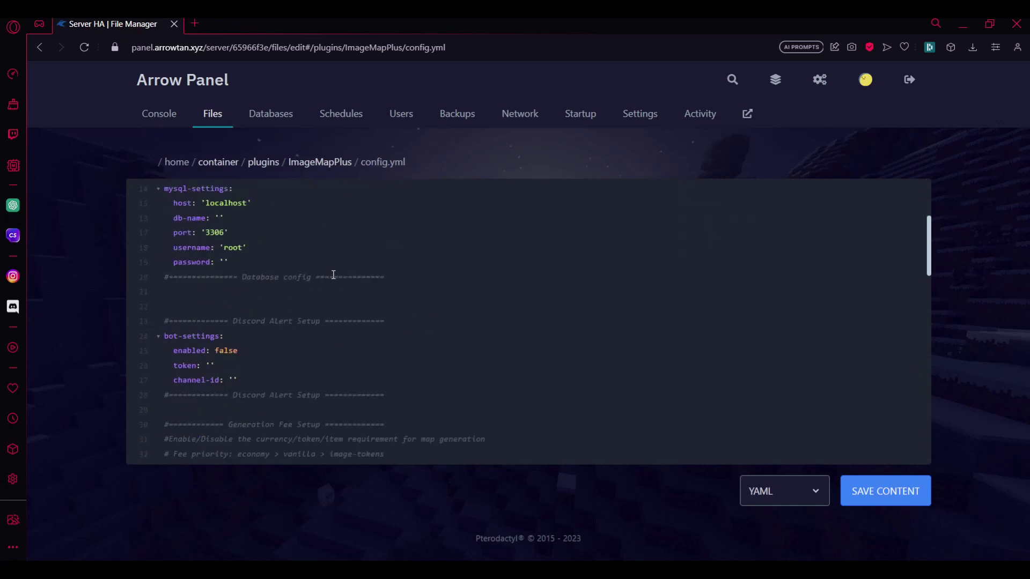
scroll(265, 291, up, 2)
click(251, 319)
drag(252, 320, 119, 209)
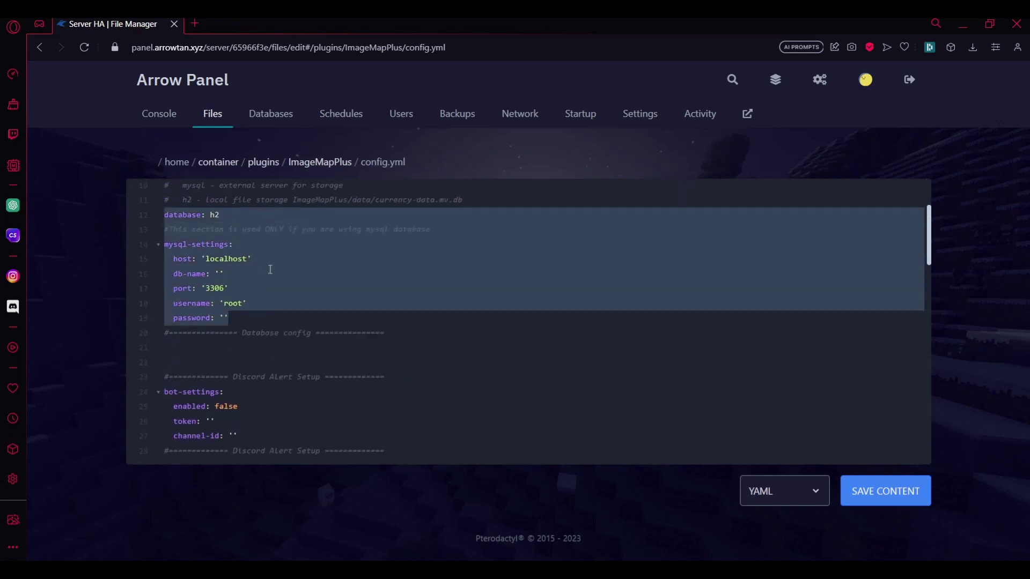
scroll(241, 234, down, 7)
drag(241, 237, 127, 180)
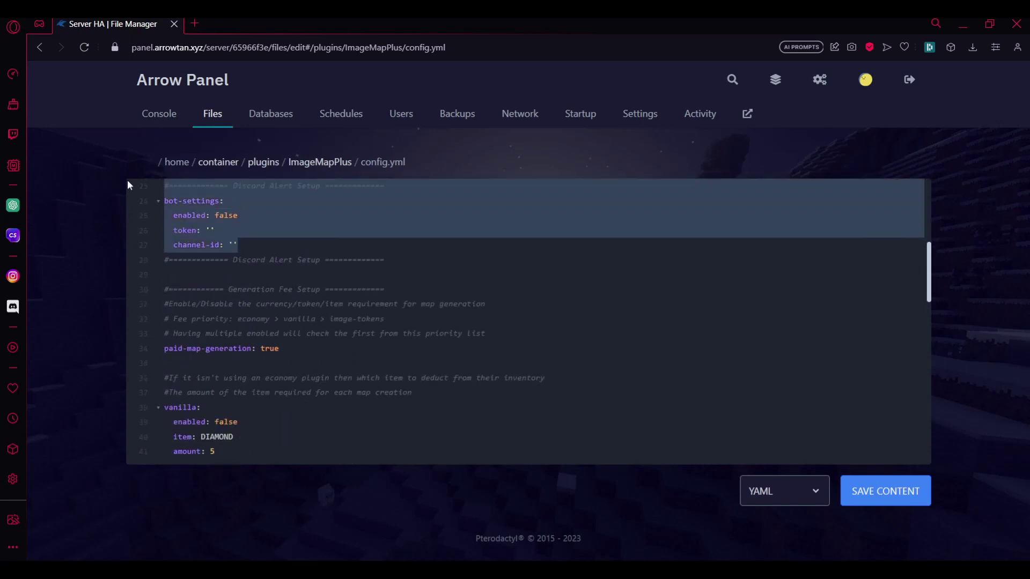
click(217, 216)
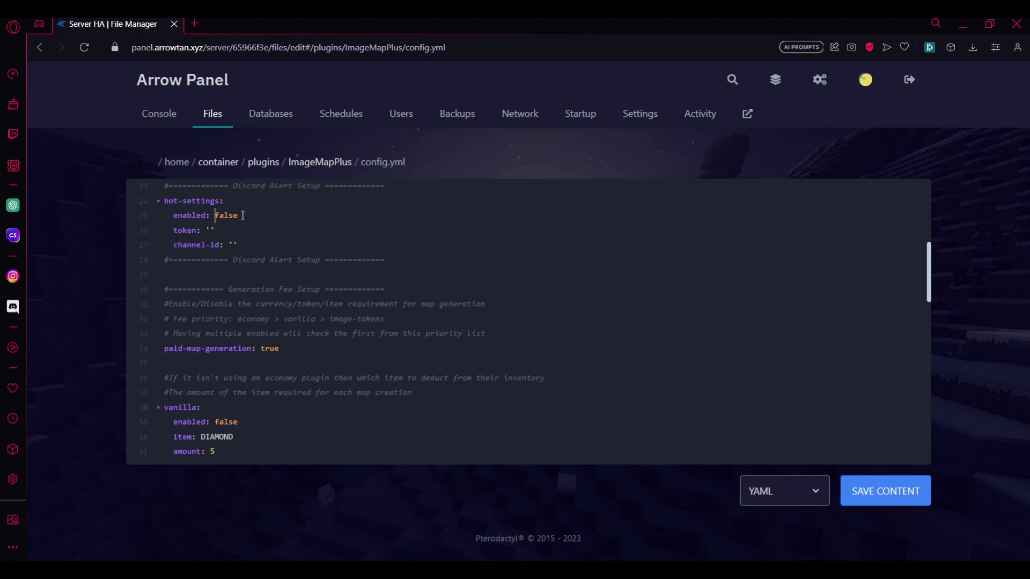
drag(240, 215, 200, 226)
click(210, 229)
scroll(278, 265, down, 2)
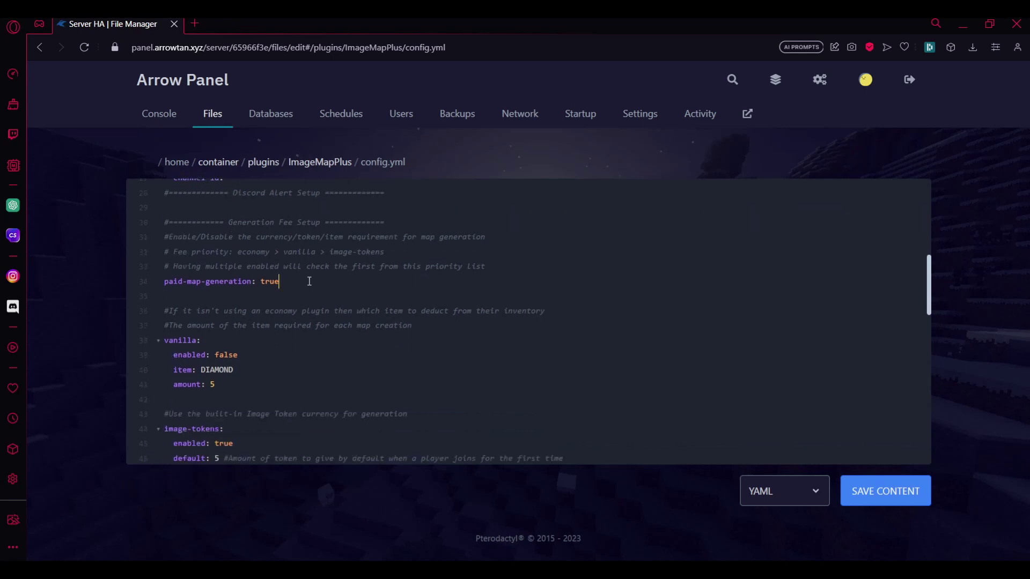
drag(309, 281, 138, 293)
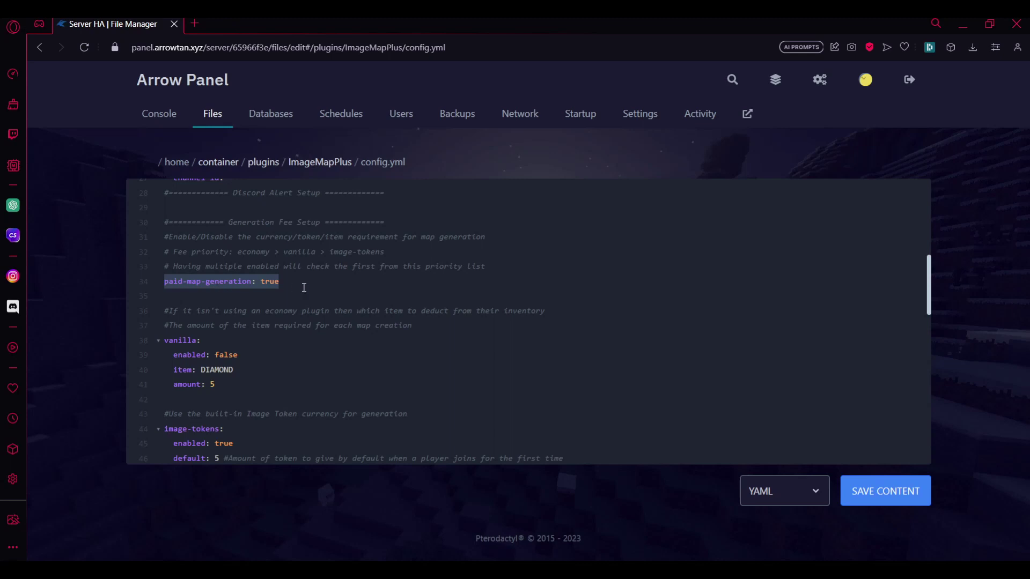
click(269, 281)
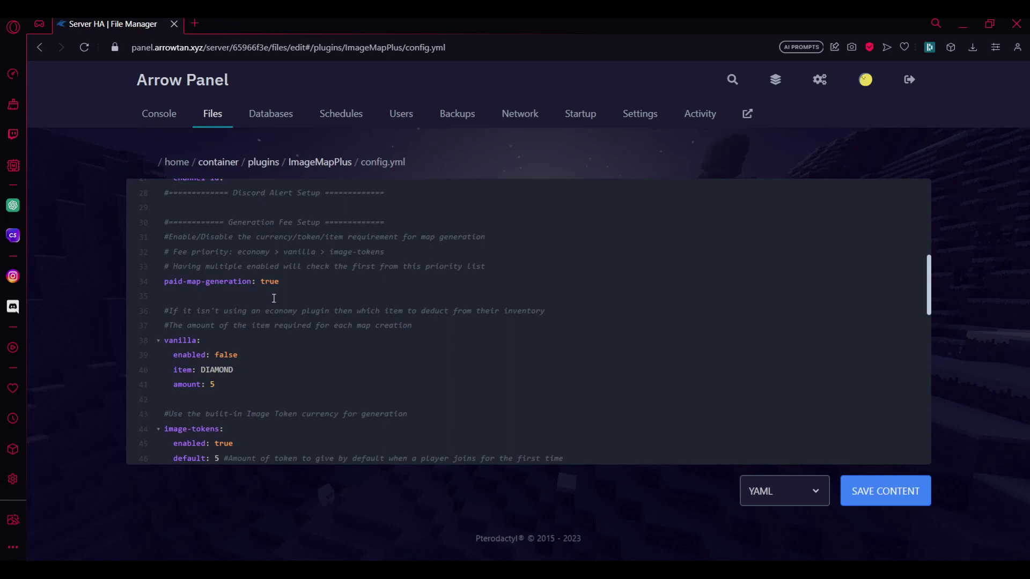
drag(229, 381, 171, 295)
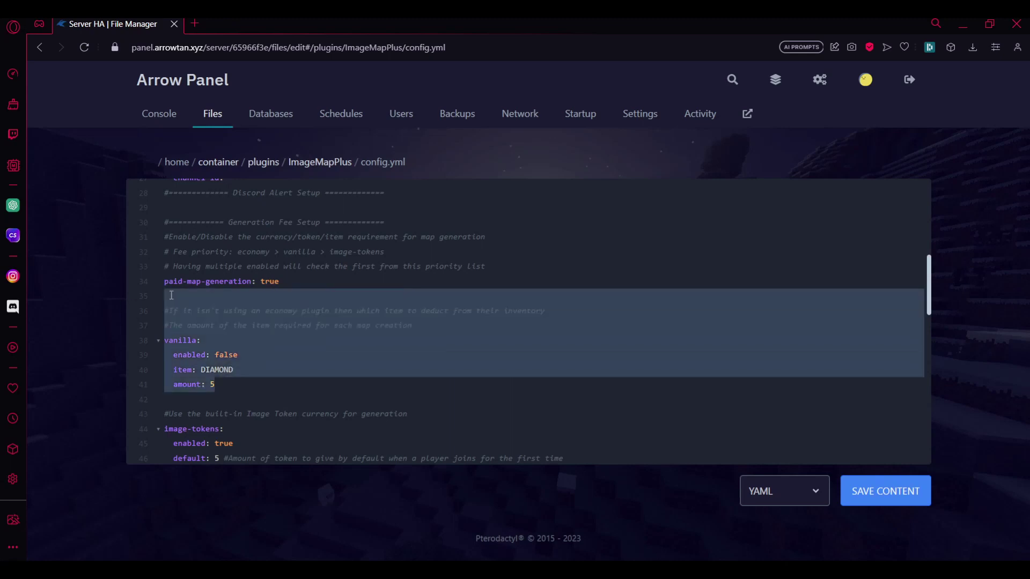
click(179, 371)
double_click(229, 355)
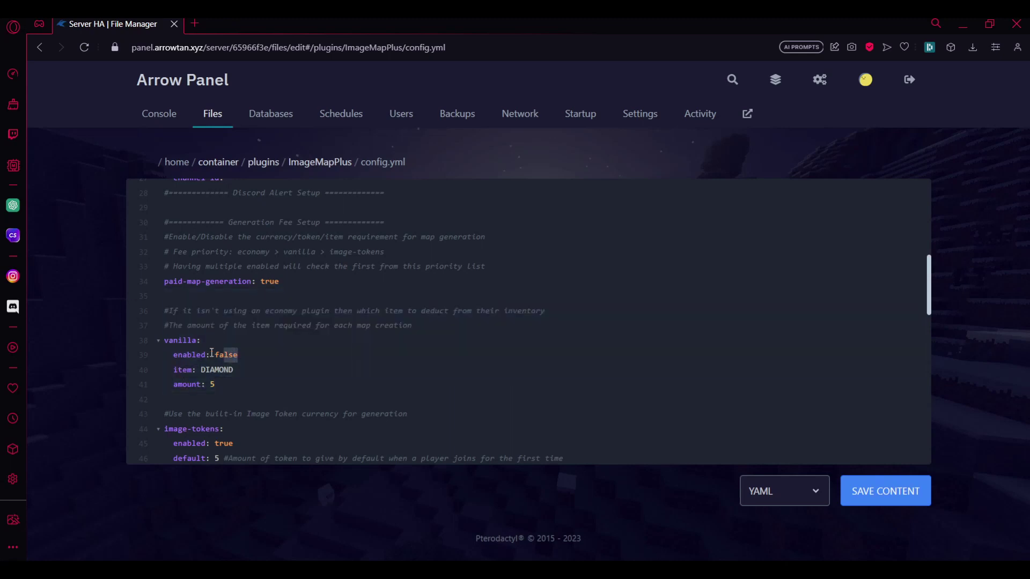
click(212, 358)
scroll(218, 383, down, 3)
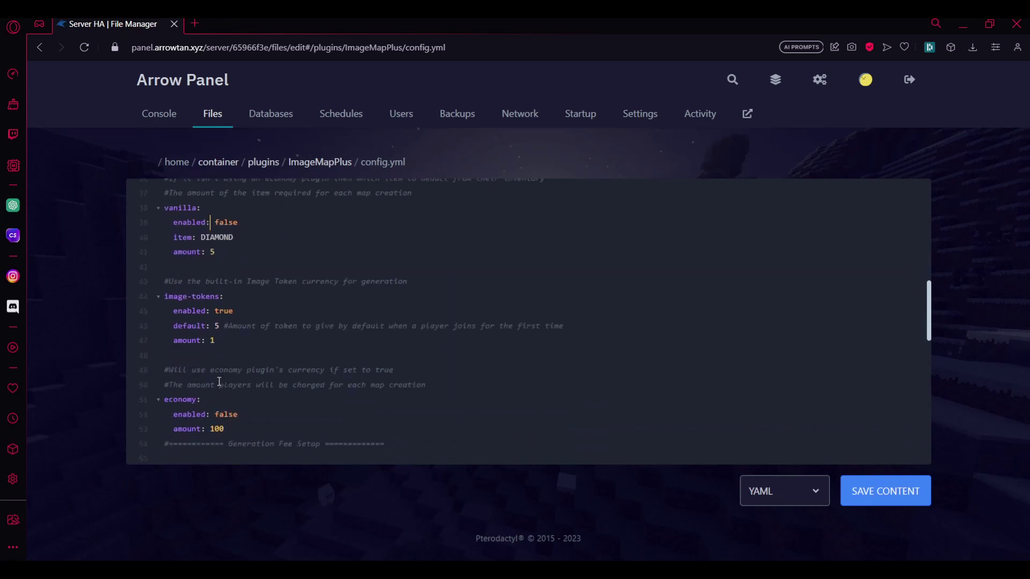
Step: Change image-tokens default from 5 to 50 and per-map amount from 1 to 10
drag(227, 339, 143, 292)
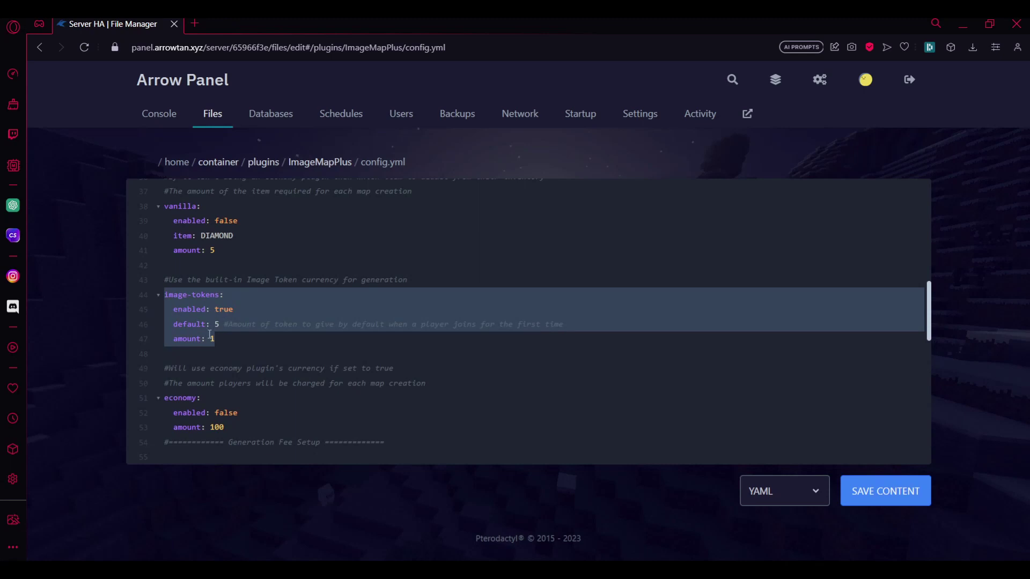
click(239, 324)
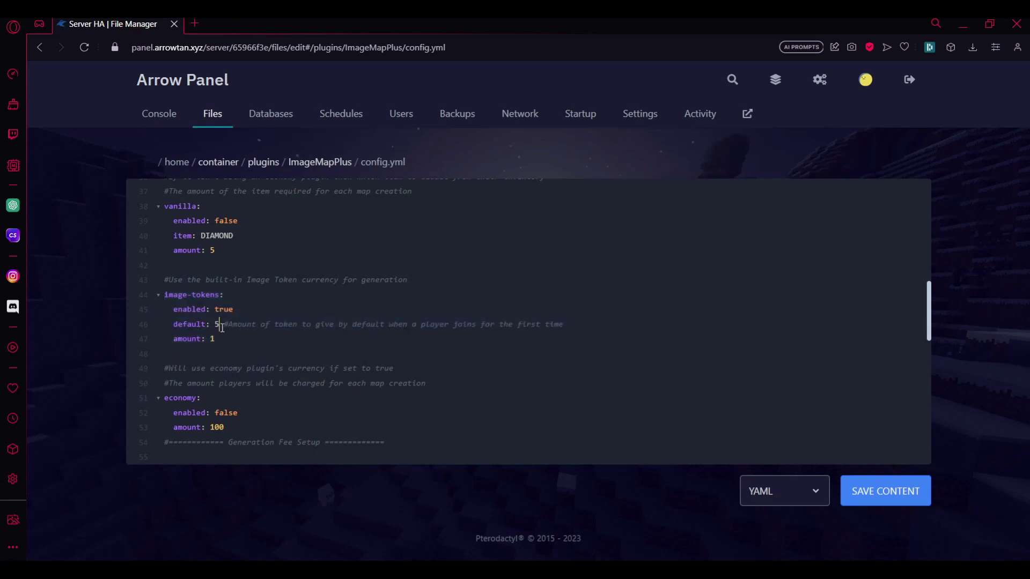
click(220, 340)
key(Up)
key(Right)
text(0)
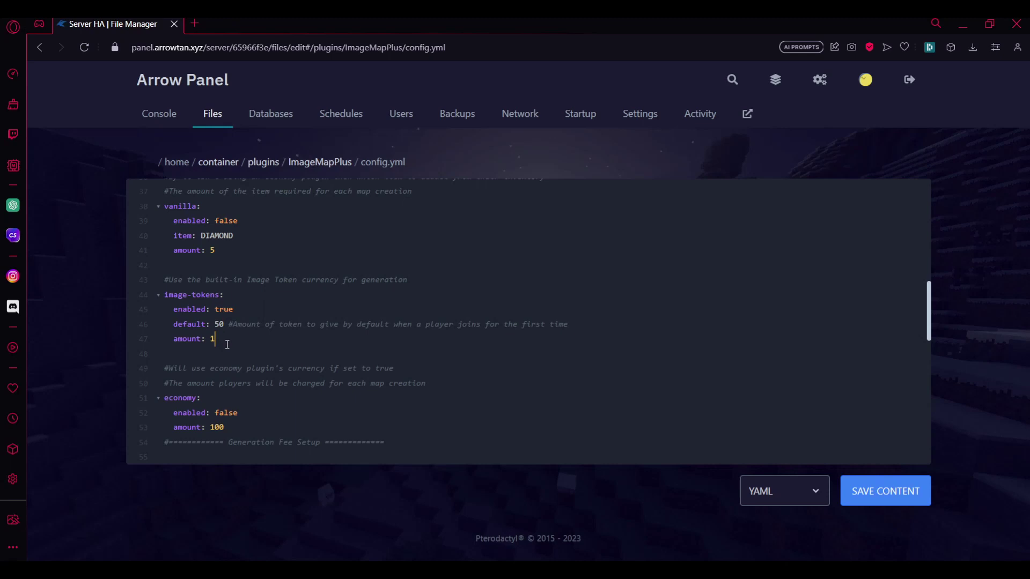
text(0)
Step: Switch economy enabled from false to true, keep amount 100, and review the fee priority comments
double_click(237, 413)
key(BackSpace)
text(true)
double_click(217, 428)
scroll(219, 387, down, 2)
text(100)
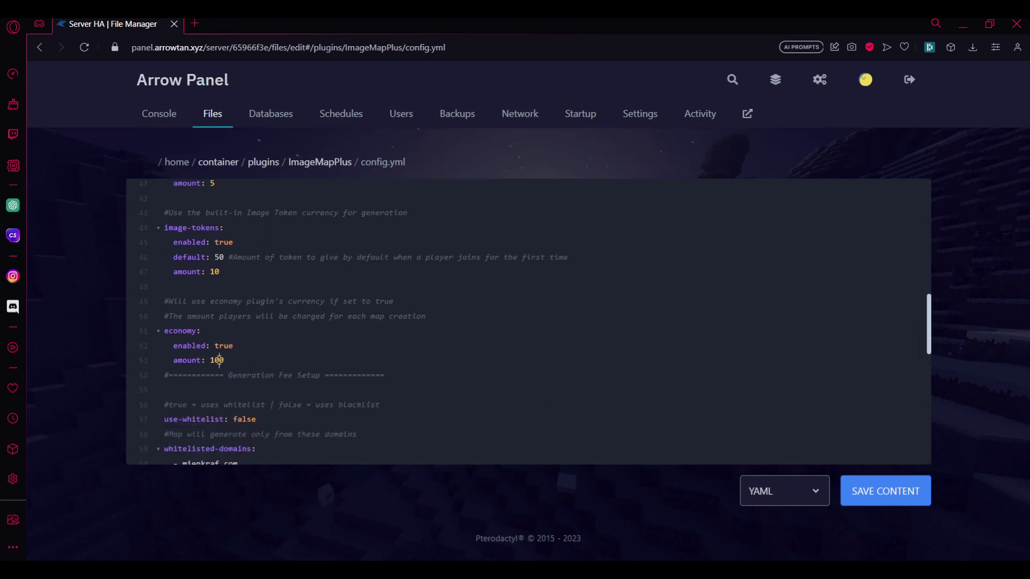
double_click(218, 361)
scroll(383, 389, down, 2)
scroll(357, 386, up, 6)
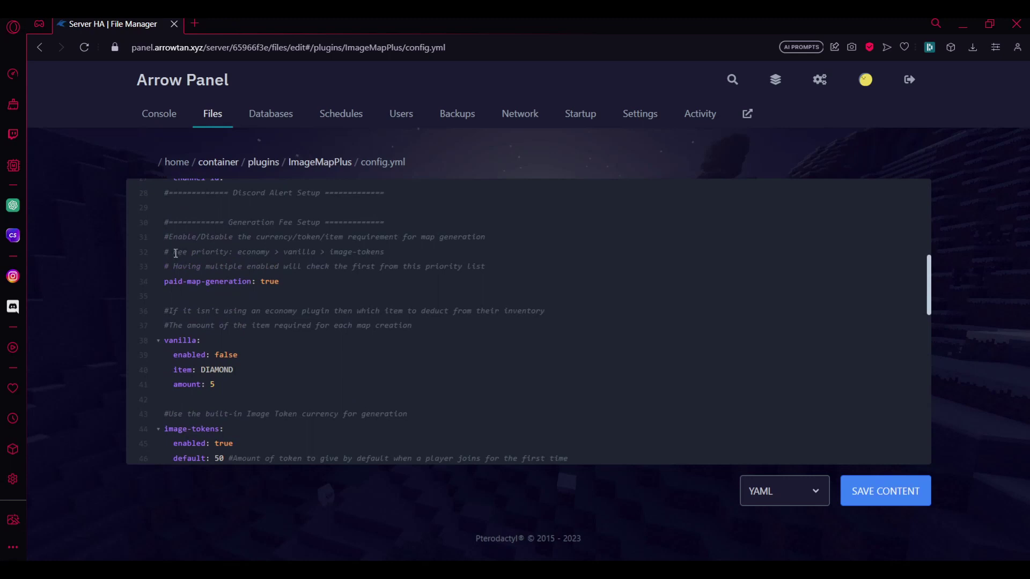
drag(175, 251, 356, 238)
click(237, 252)
scroll(213, 339, down, 2)
scroll(277, 253, up, 2)
scroll(361, 275, down, 6)
scroll(264, 278, down, 7)
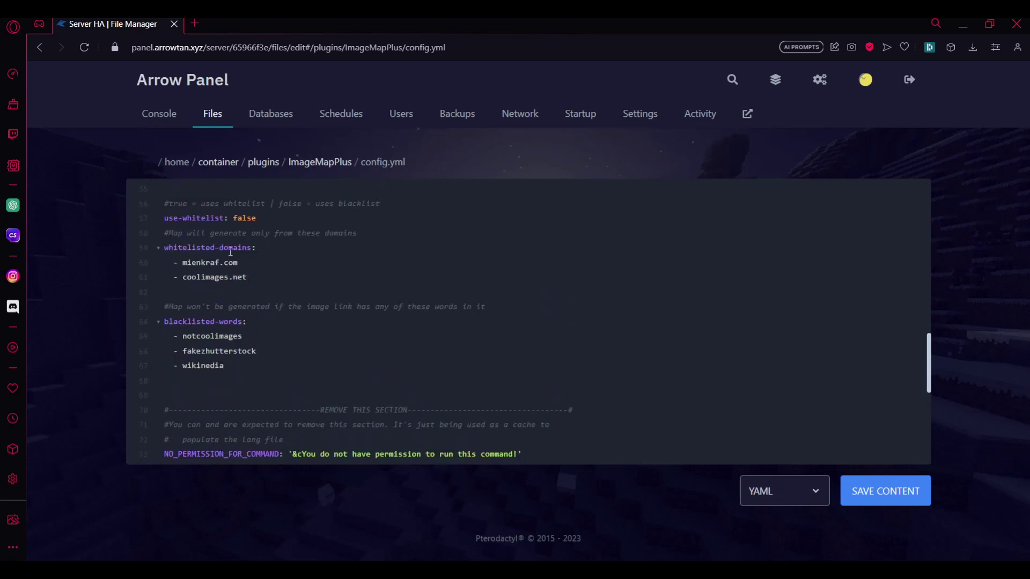
double_click(250, 217)
drag(267, 276, 173, 263)
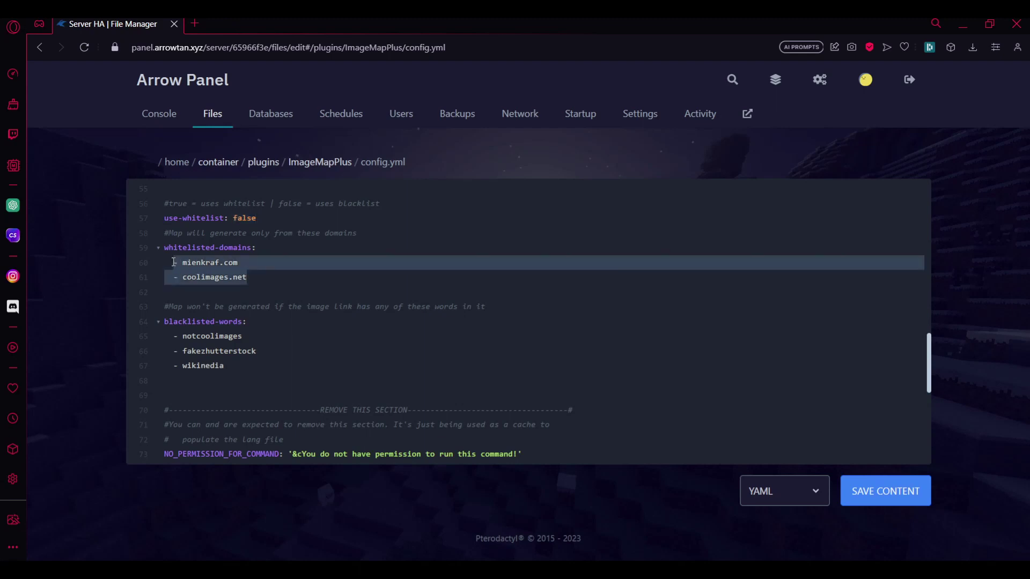
click(238, 273)
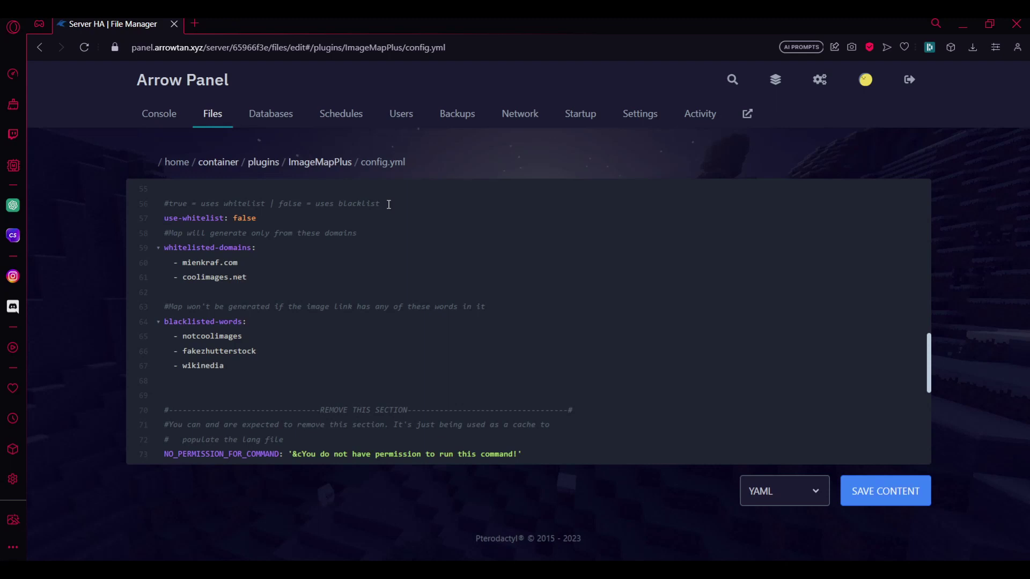
click(239, 368)
key(shift+Up)
key(shift+Up)
key(shift+Up)
key(shift+Home)
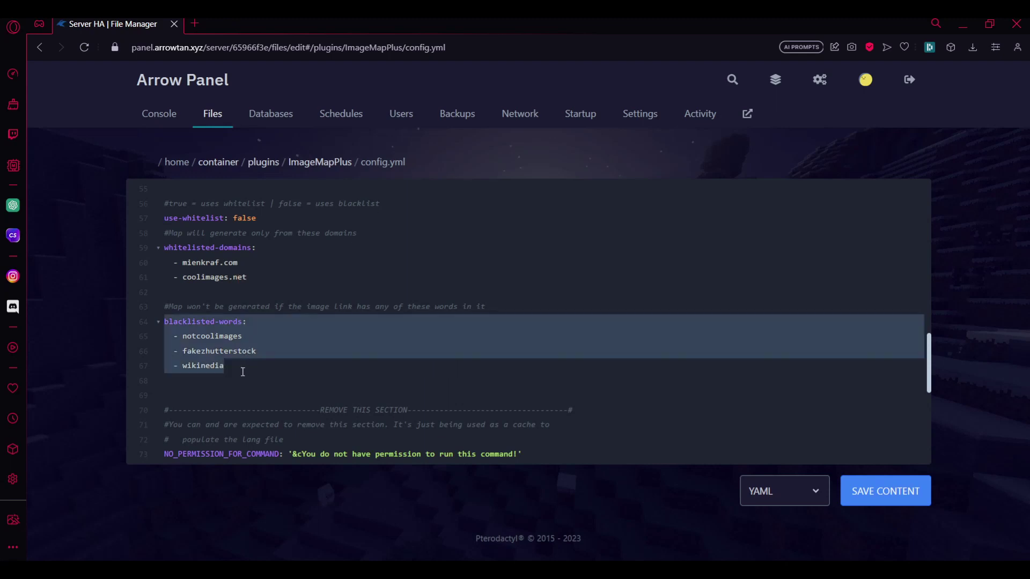
click(215, 362)
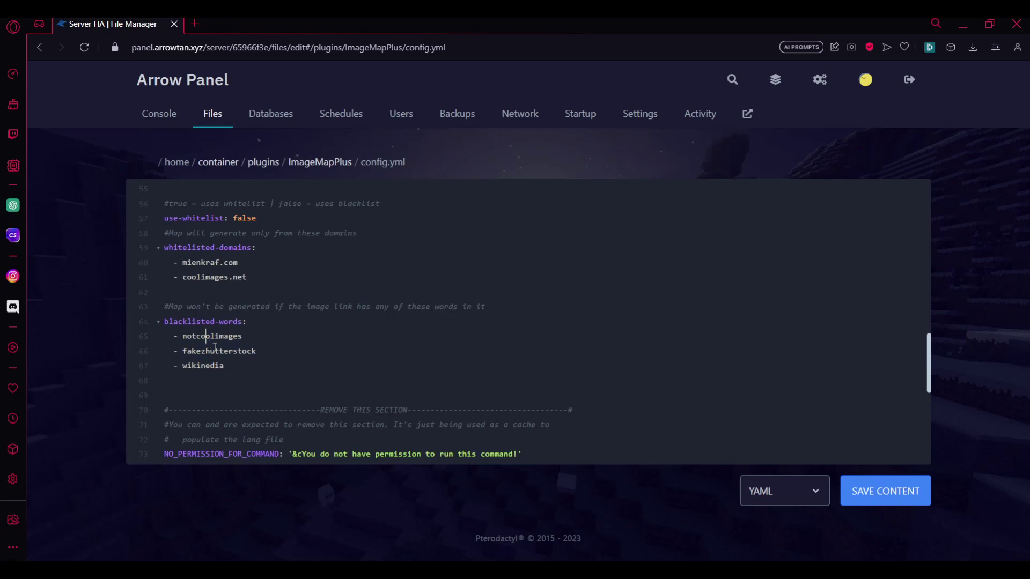
scroll(204, 326, down, 3)
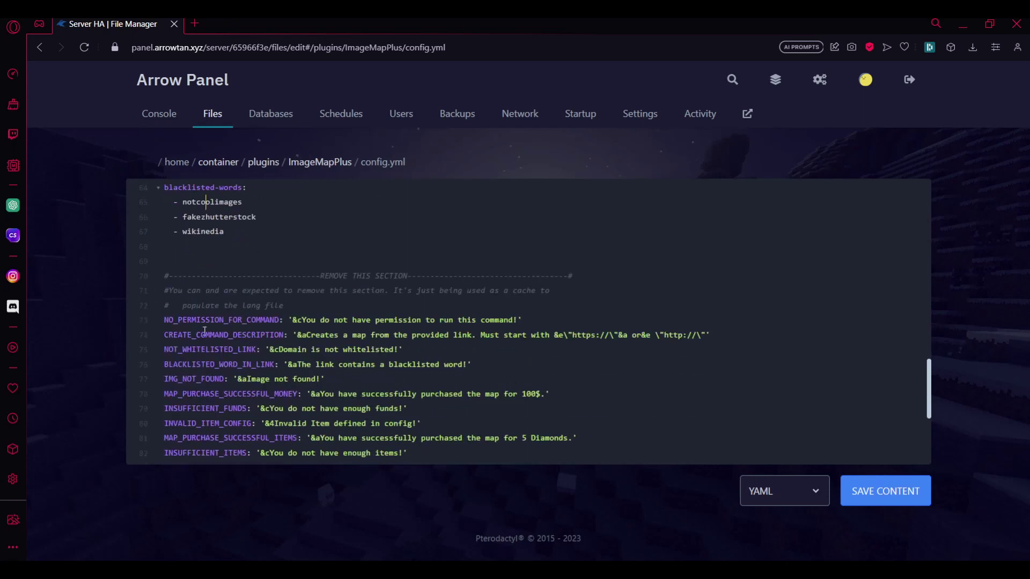
scroll(313, 336, down, 3)
scroll(313, 337, down, 3)
scroll(314, 336, up, 4)
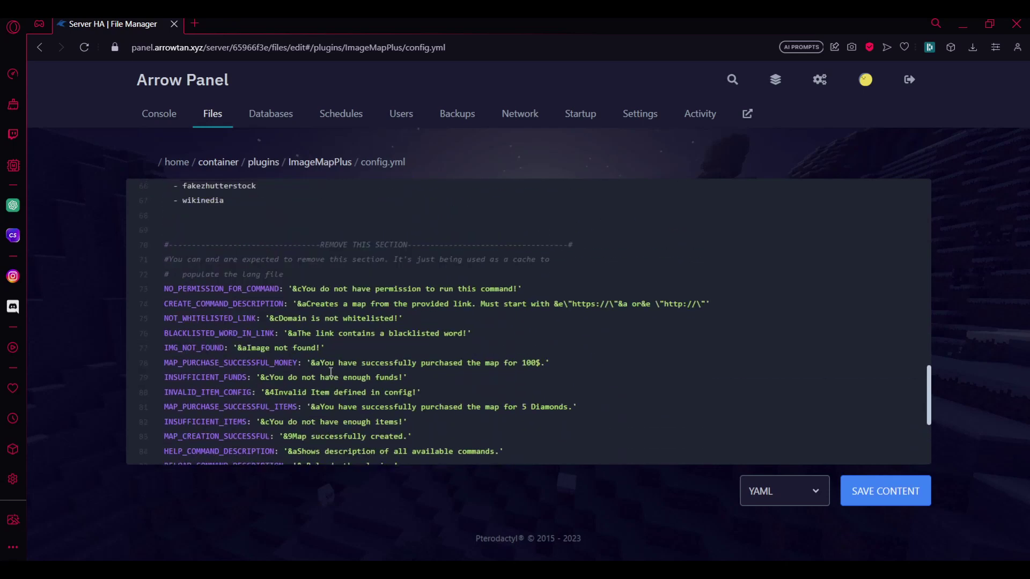
scroll(313, 336, up, 4)
drag(283, 406, 146, 389)
Step: Clear the selection on the remove-section comment in config.yml's message settings
click(162, 362)
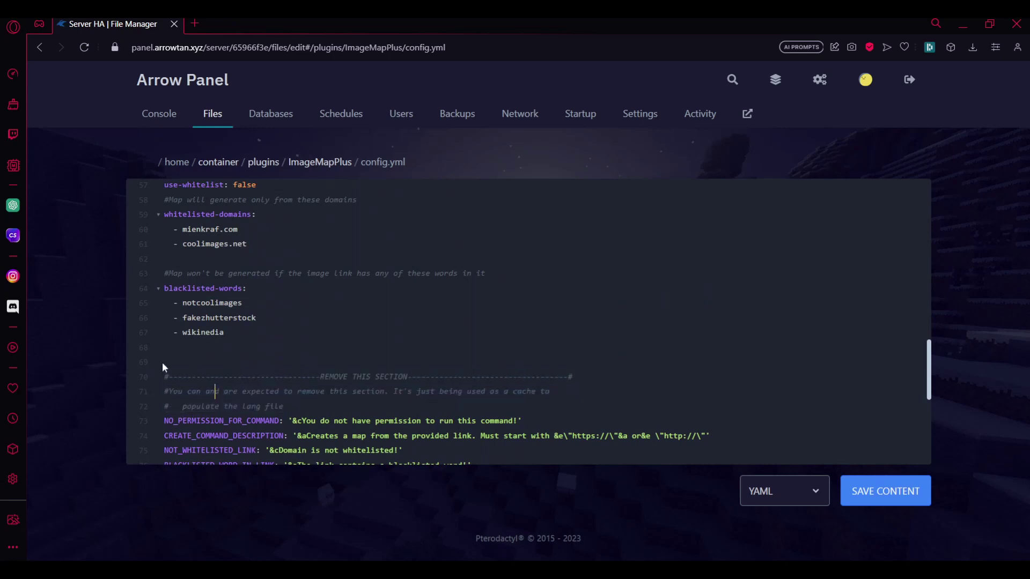